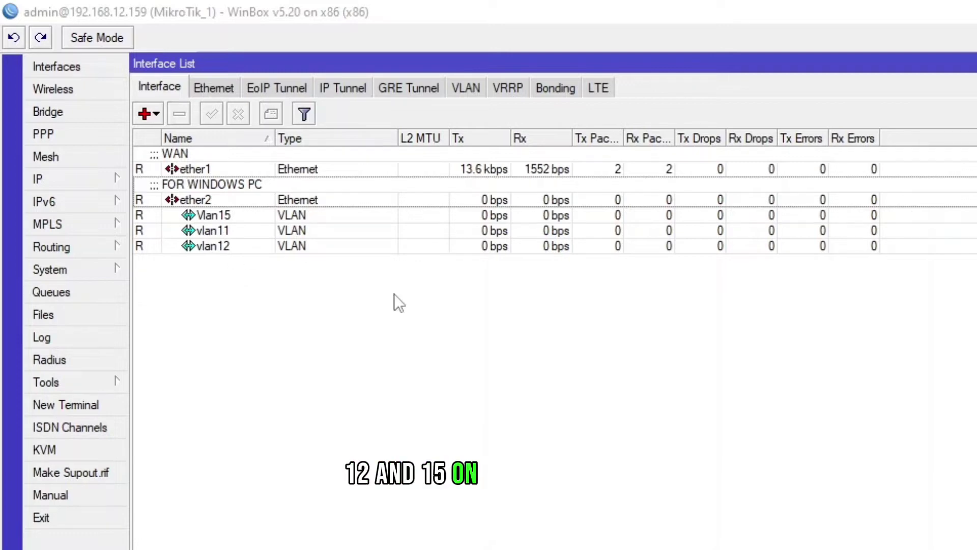
- Open the router's IP > Addresses list
left_click(112, 175)
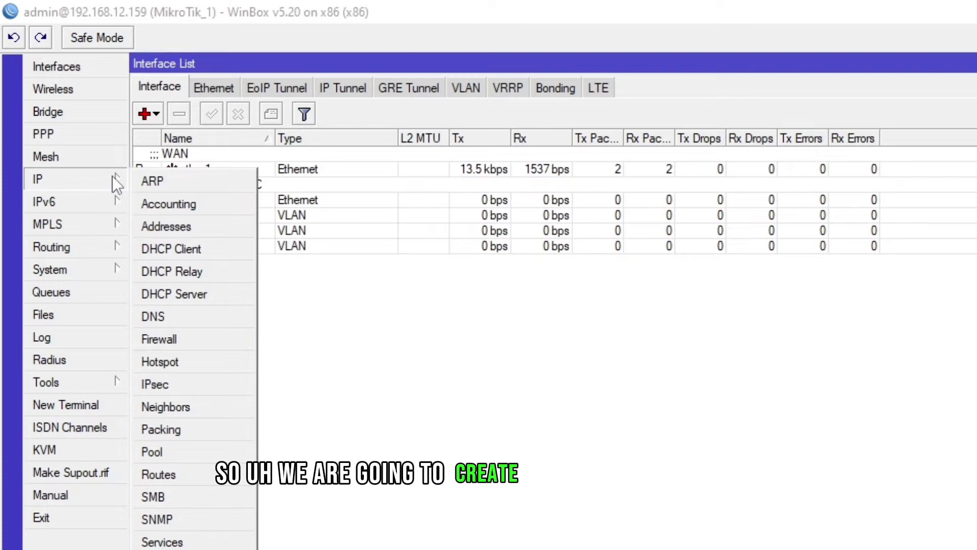
left_click(232, 256)
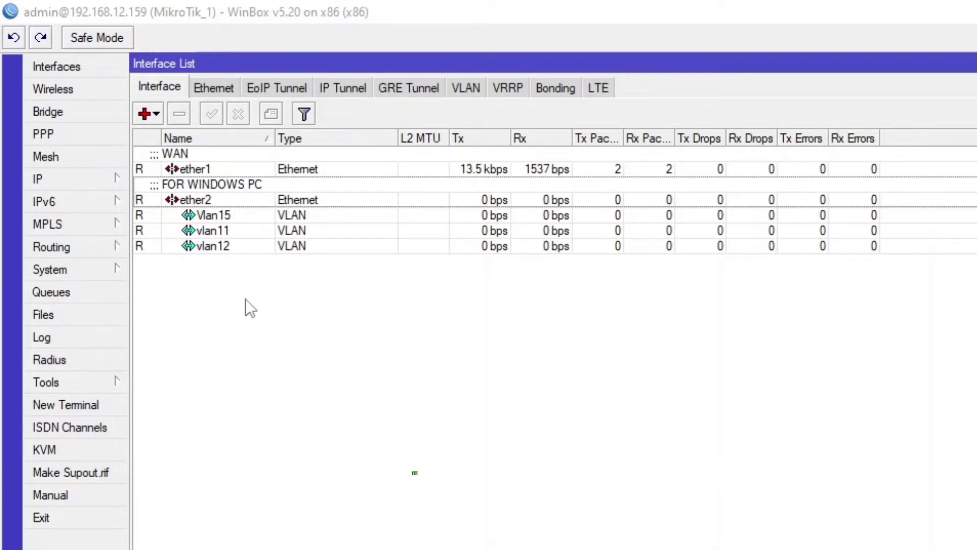
left_click(100, 181)
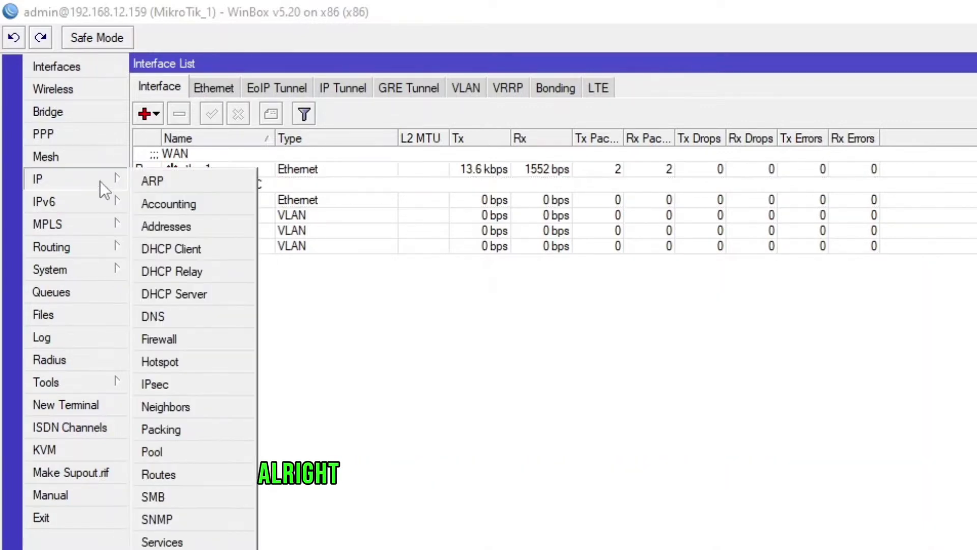
left_click(210, 226)
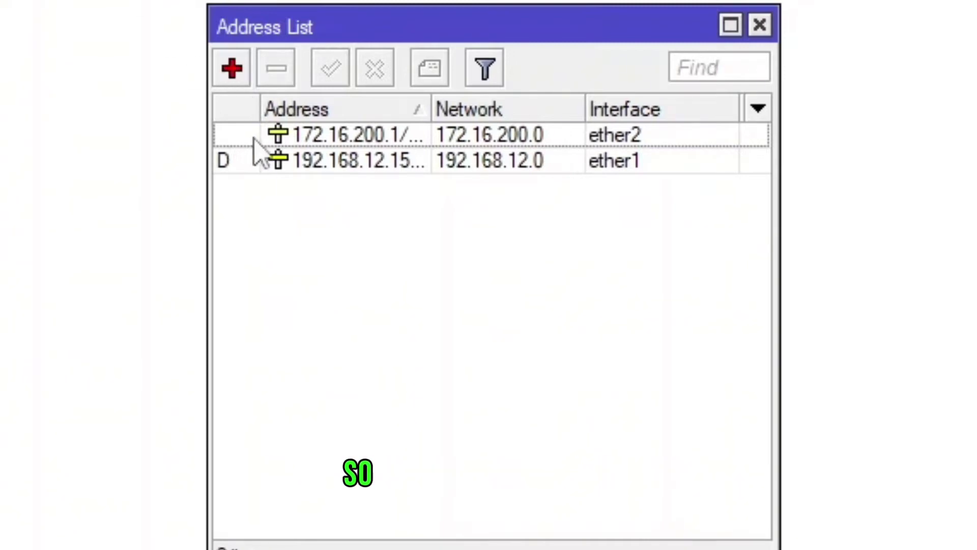
- Add a new address 10.100.12.1/24 on interface vlan12 and apply it
left_click(233, 77)
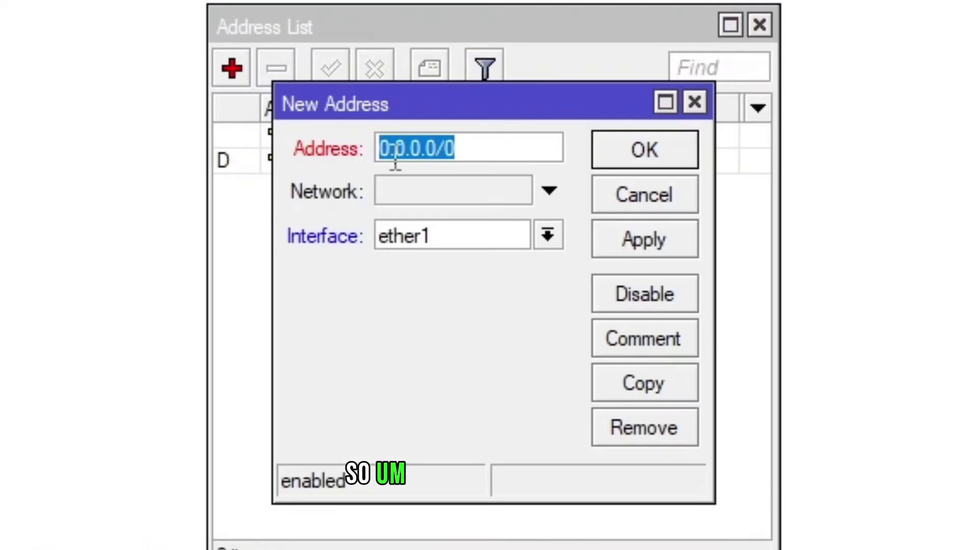
left_click_drag(397, 110, 361, 225)
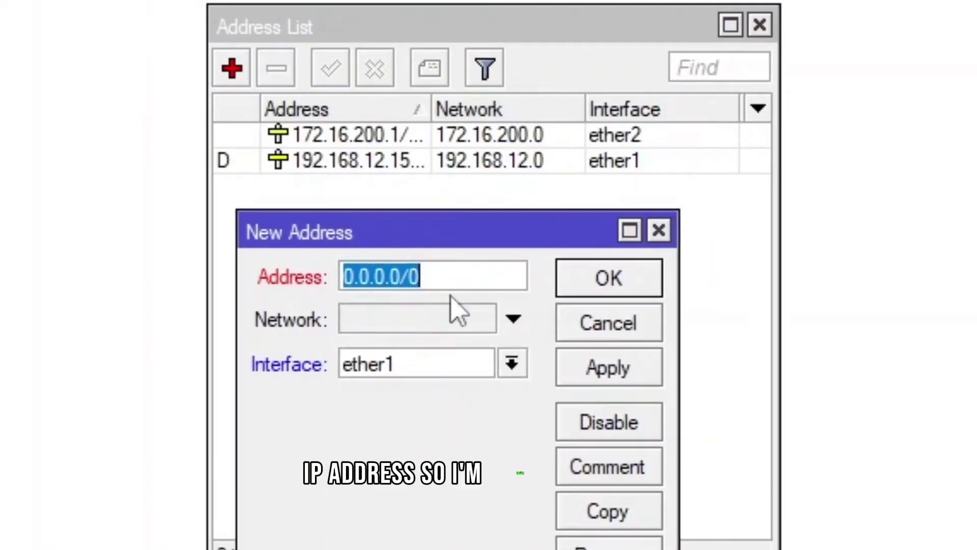
type("10.")
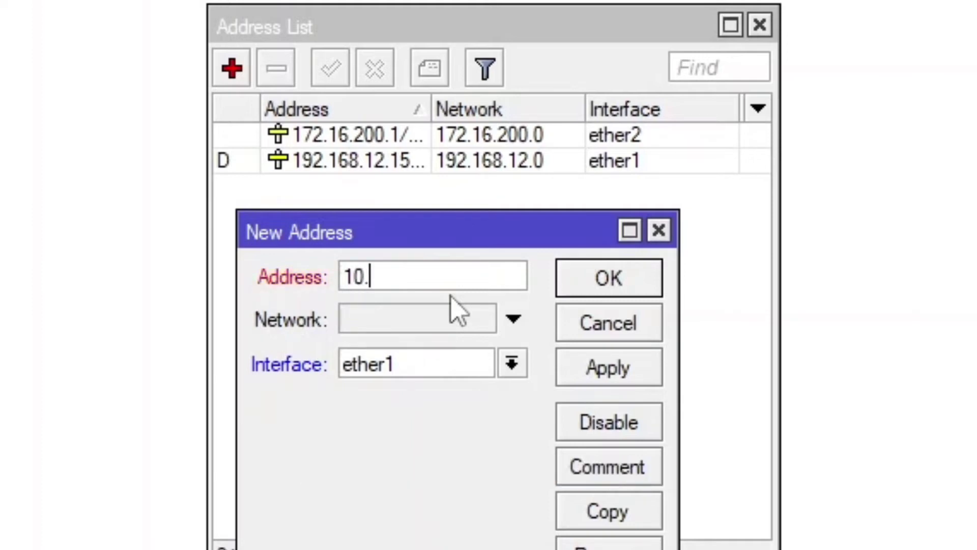
type("100.12.1/24")
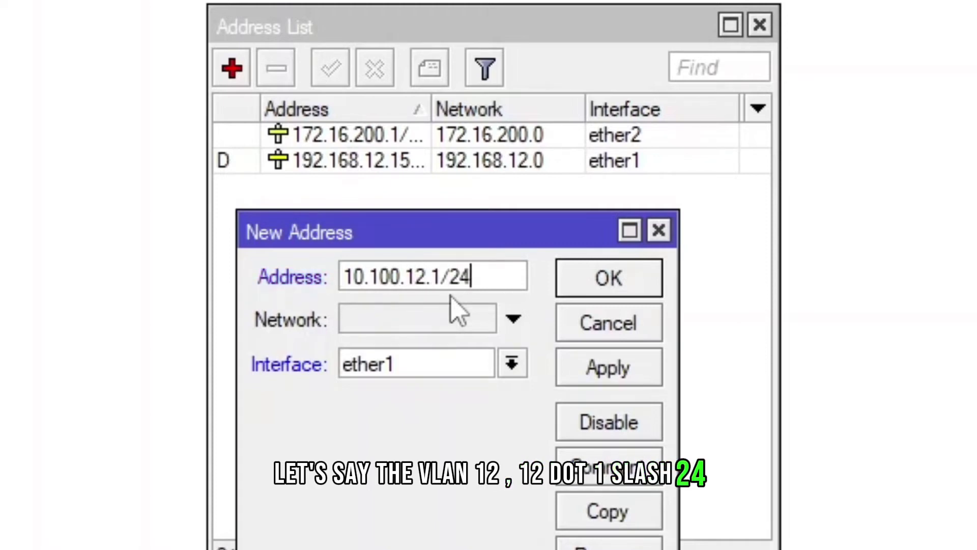
left_click(511, 363)
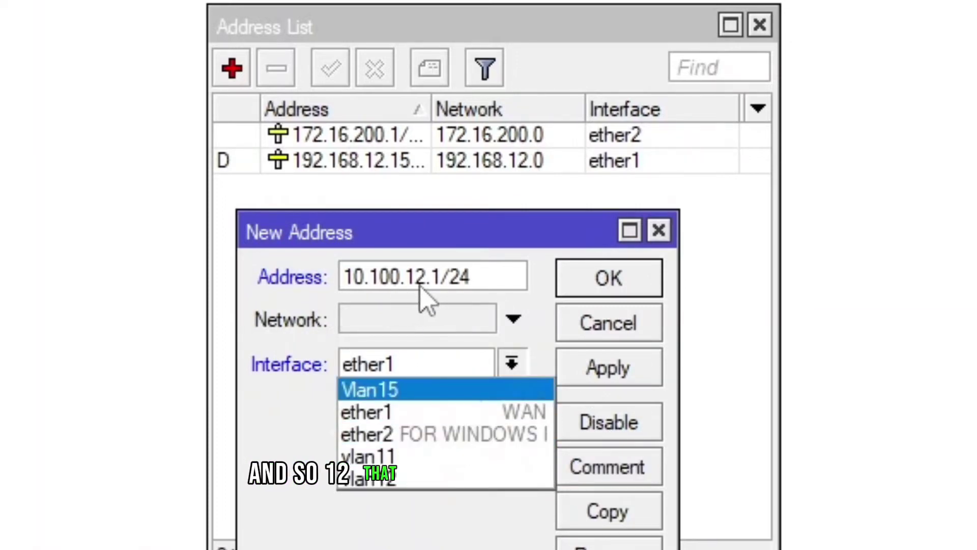
left_click(503, 479)
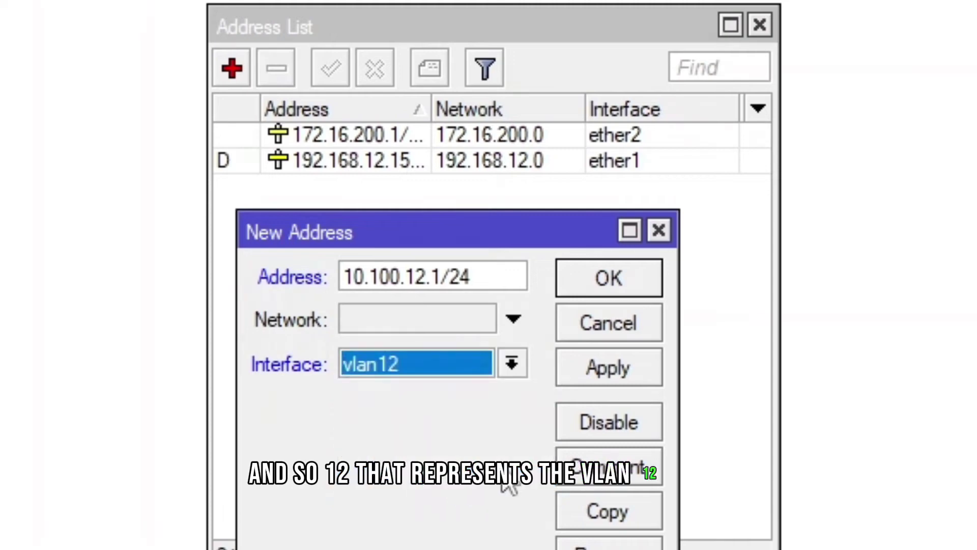
left_click(605, 377)
- Save the new address and open the DHCP Server list showing dhcp1 on ether2
left_click(570, 286)
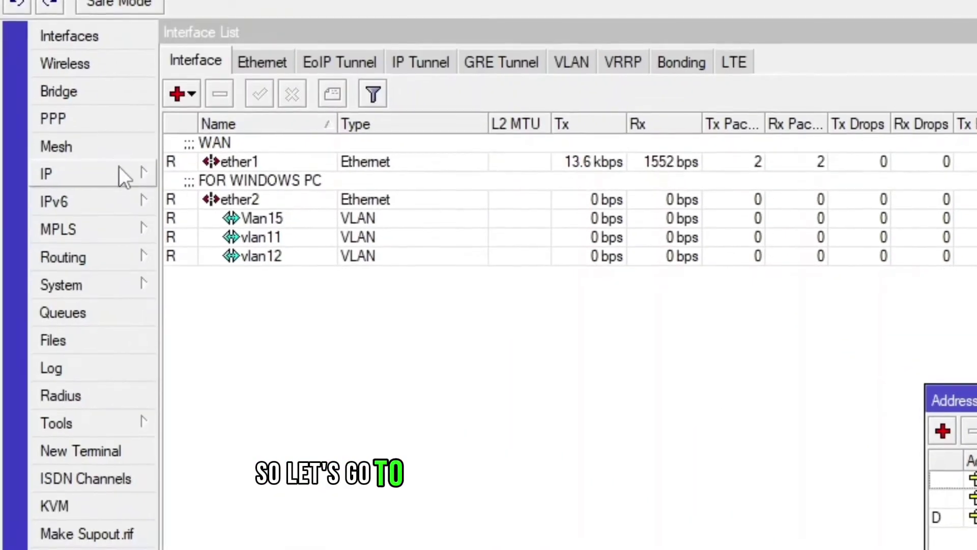
left_click(118, 166)
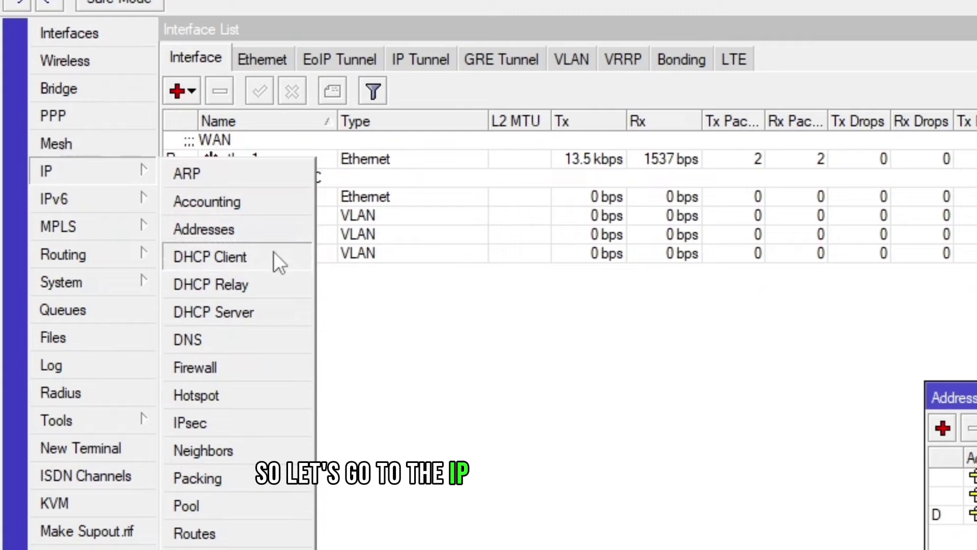
left_click(260, 313)
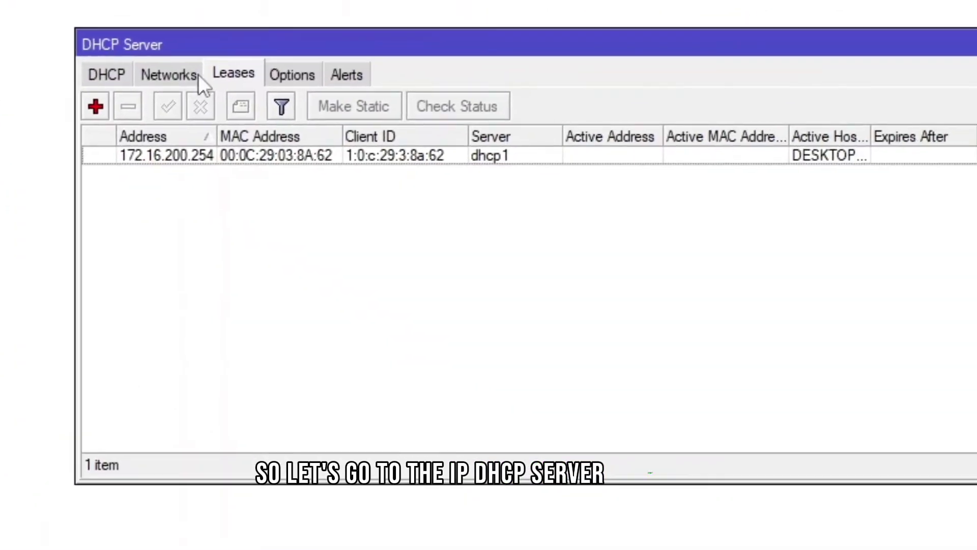
left_click(106, 76)
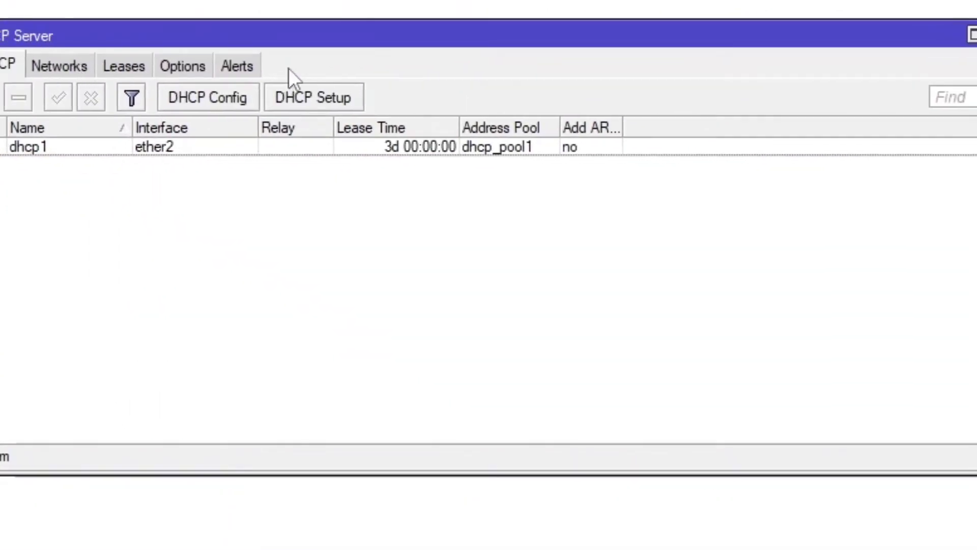
left_click_drag(288, 40, 153, 186)
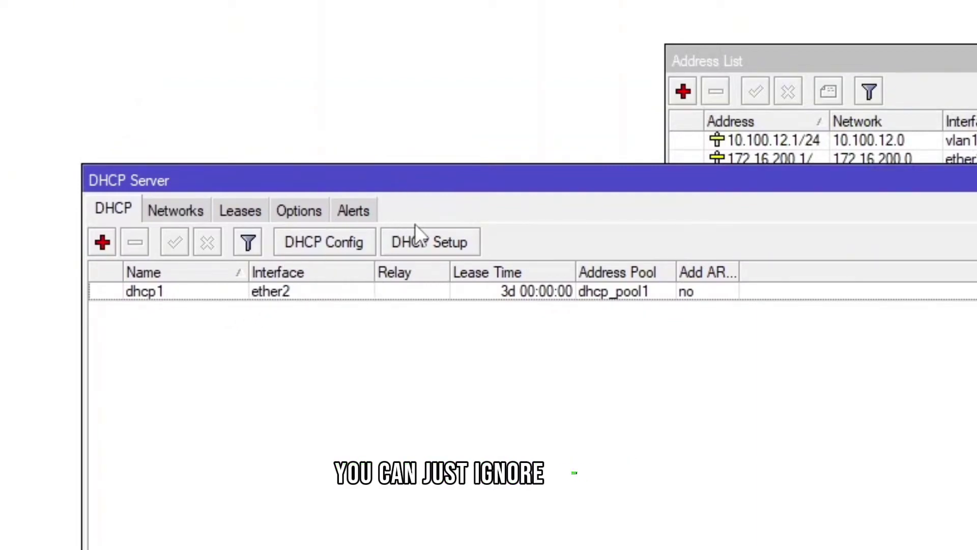
- Start DHCP Setup on vlan12, accepting network 10.100.12.0/24 and gateway 10.100.12.1
left_click(420, 239)
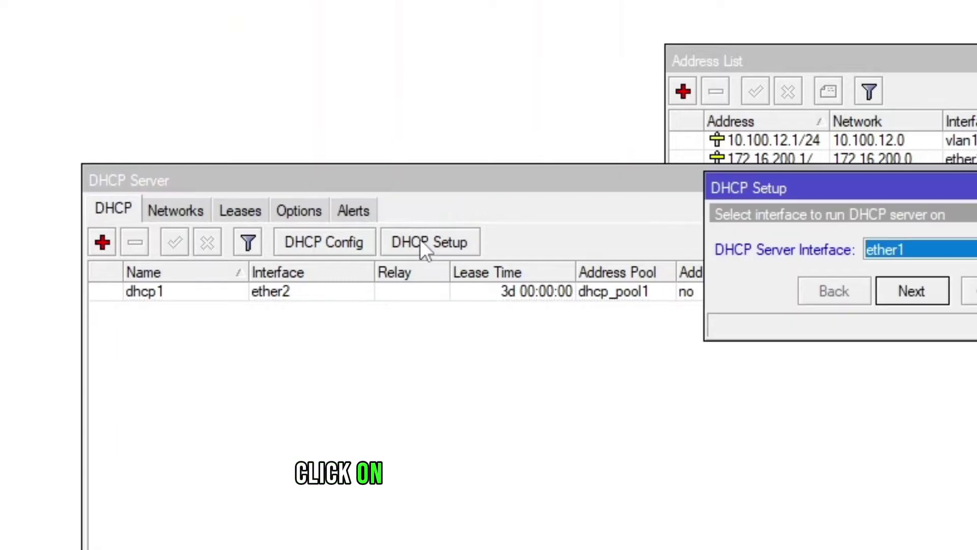
left_click(872, 250)
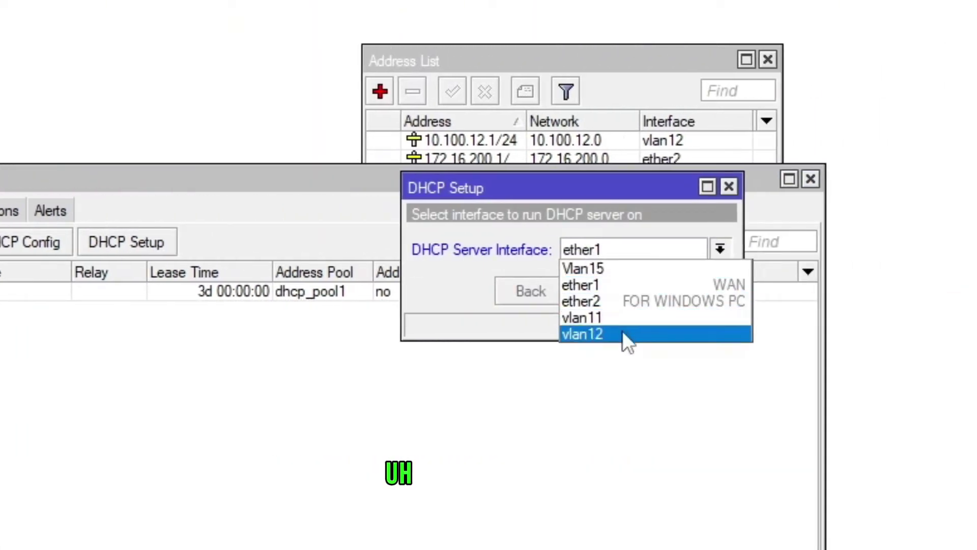
left_click(624, 334)
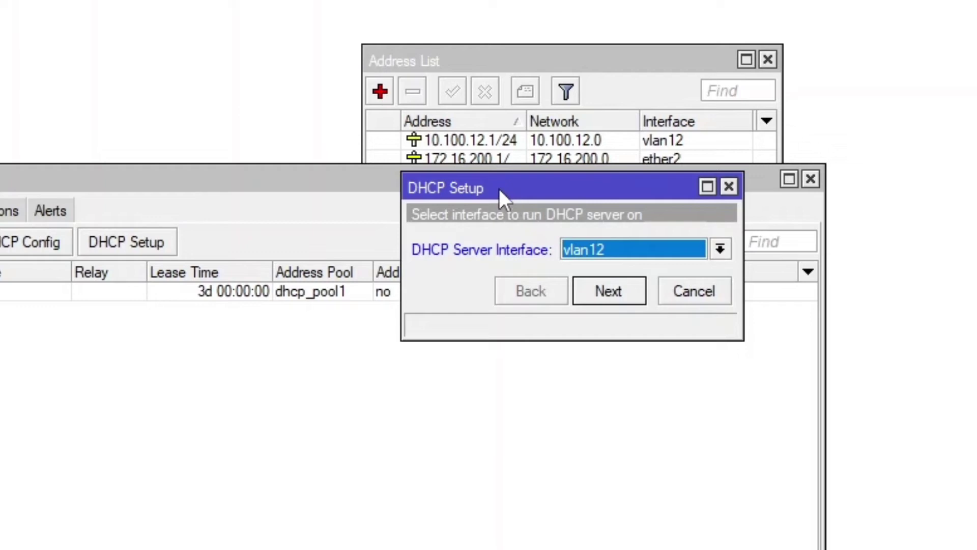
left_click_drag(500, 189, 370, 239)
left_click(482, 340)
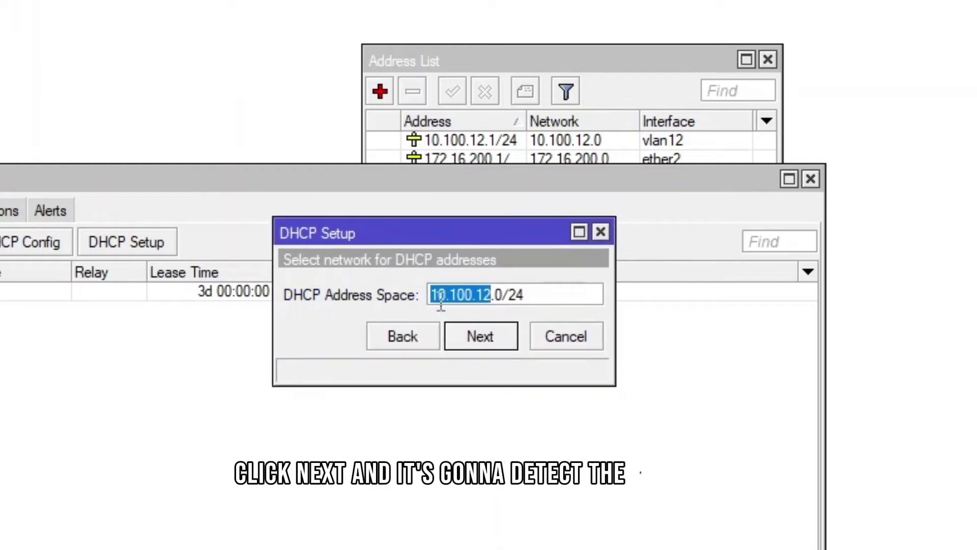
left_click(482, 336)
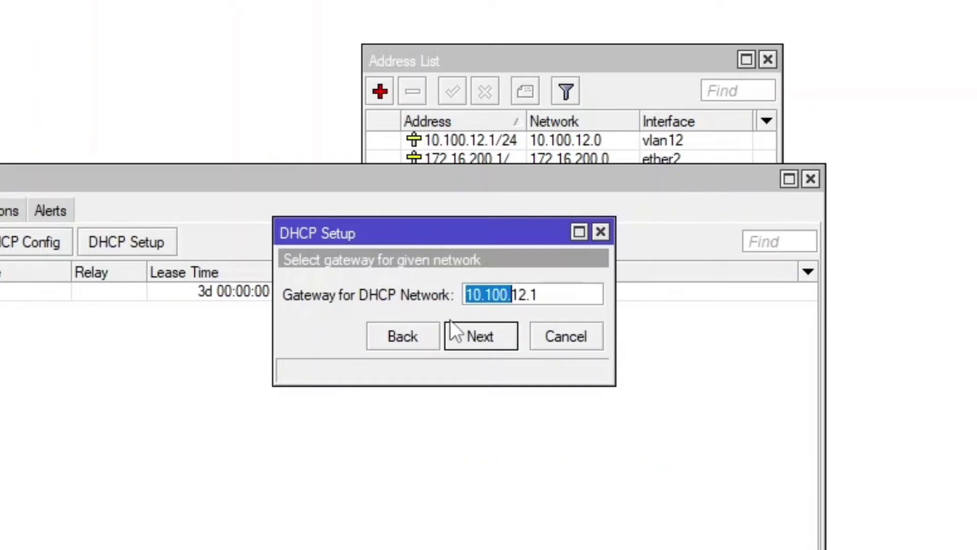
left_click(492, 341)
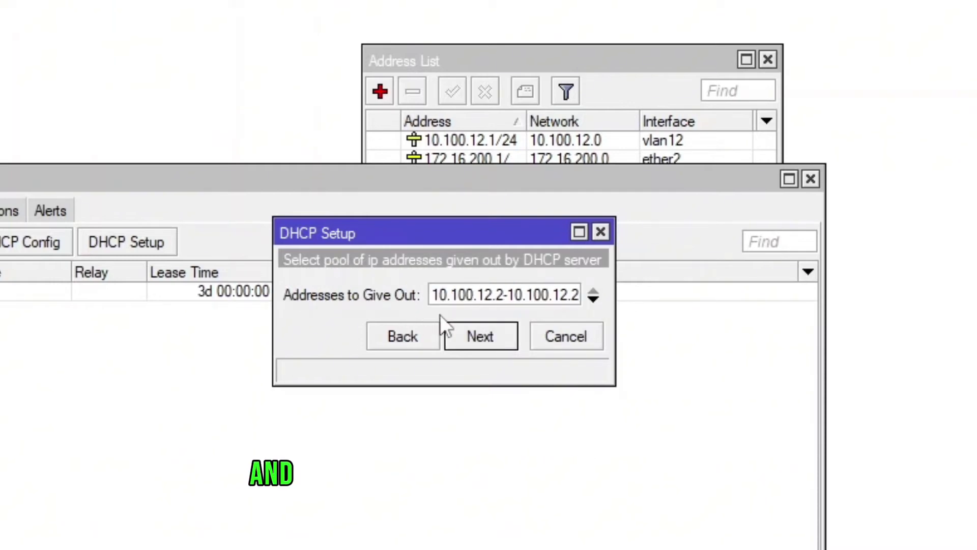
- Review the offered range of addresses to give out and accept it
left_click(502, 295)
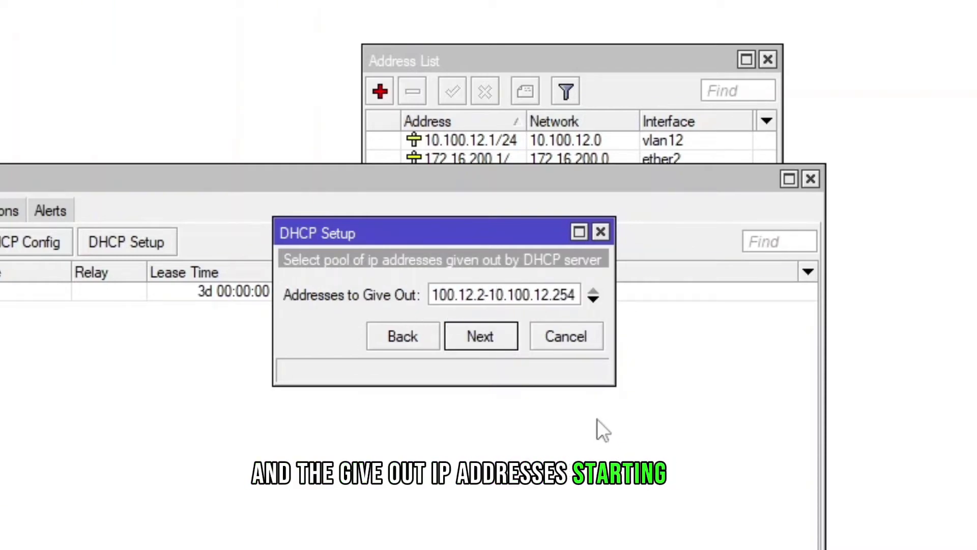
key("Left")
key("Left")
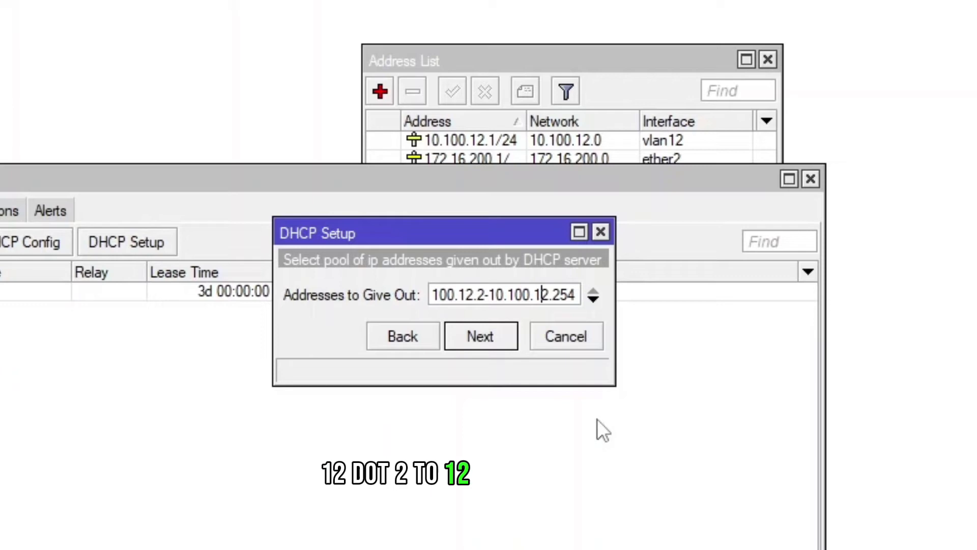
key("Right")
key("Right")
key("Right")
key("Right")
key("Right")
key("Home")
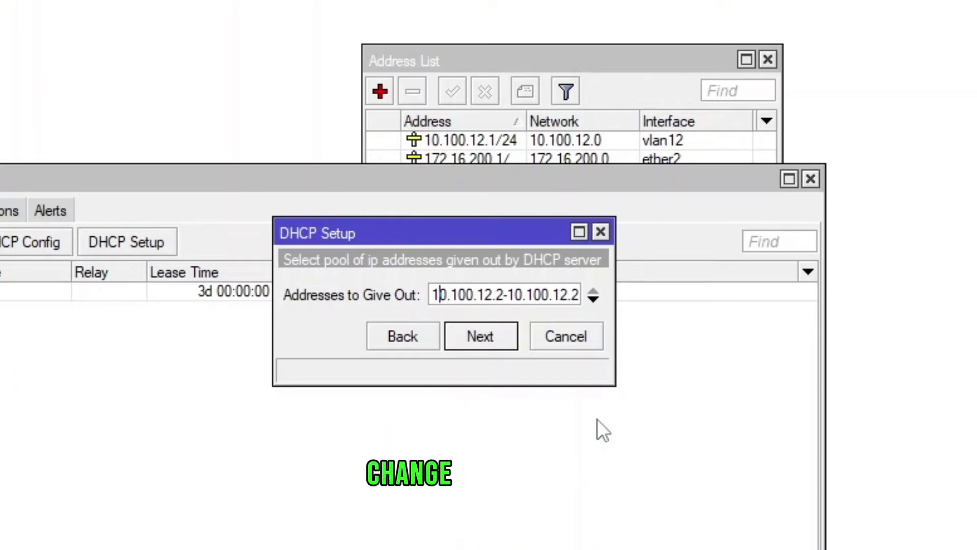
left_click(470, 336)
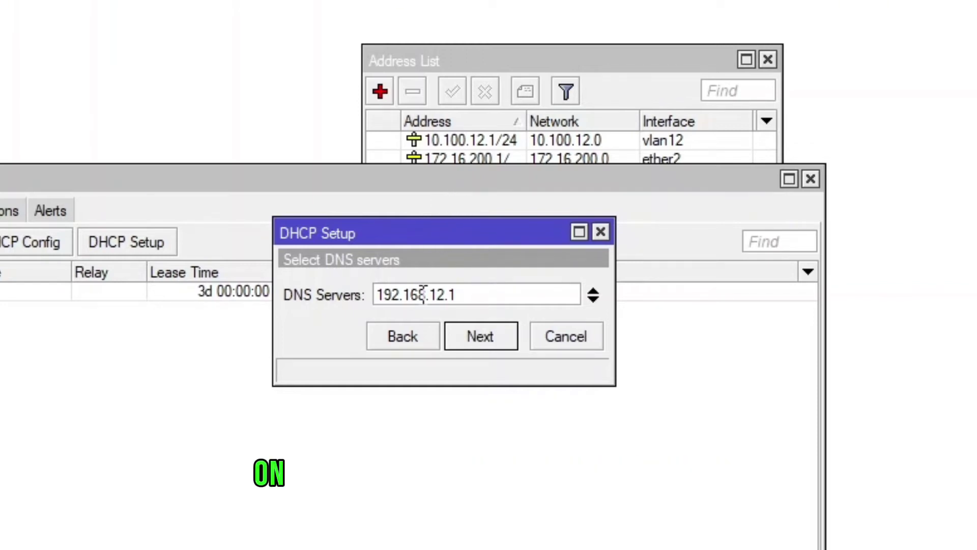
- Keep 192.168.12.1 as the DNS server and continue to the lease-time step
left_click(400, 298)
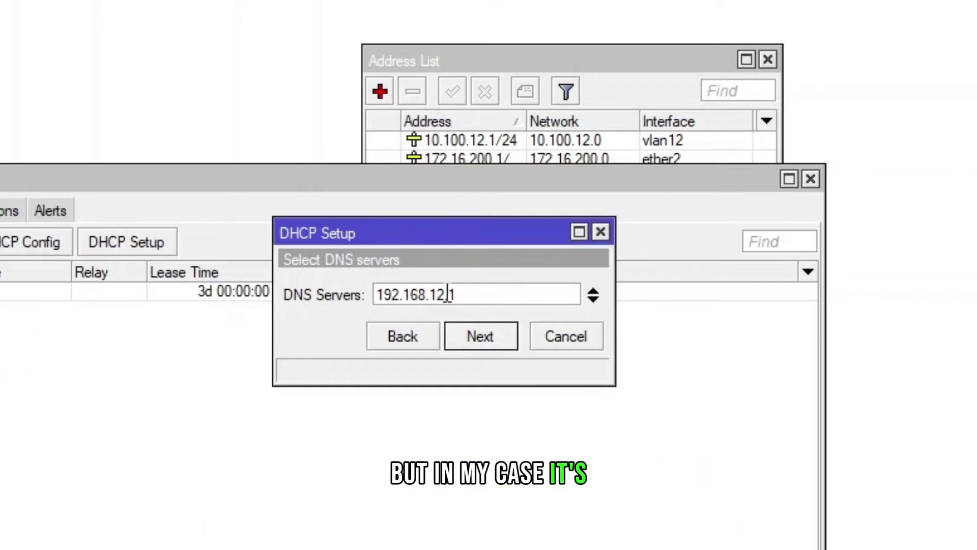
left_click_drag(448, 297, 380, 296)
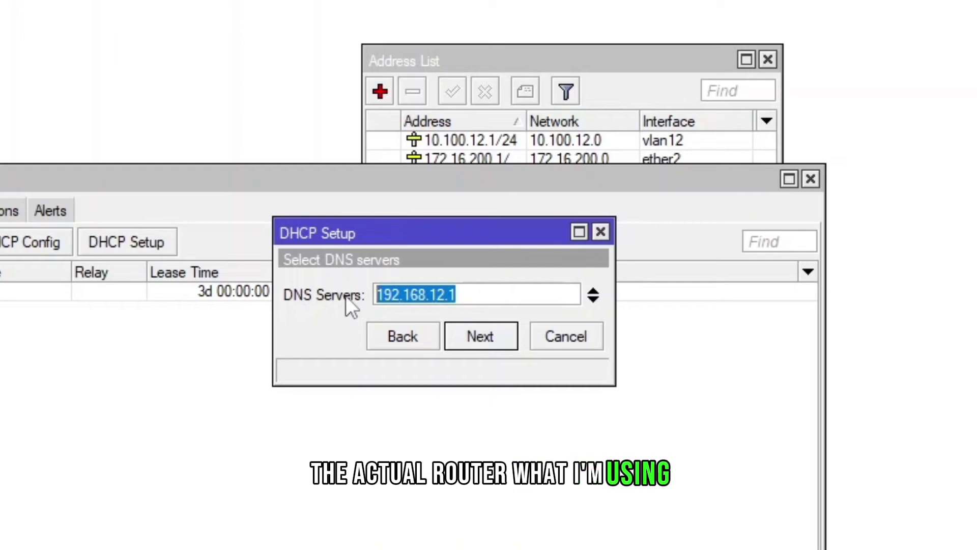
left_click(482, 295)
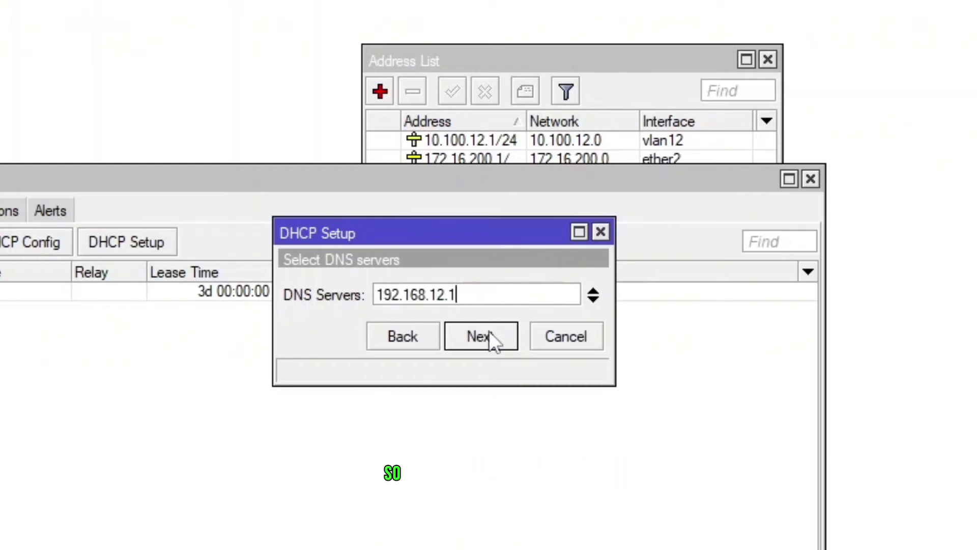
left_click(490, 332)
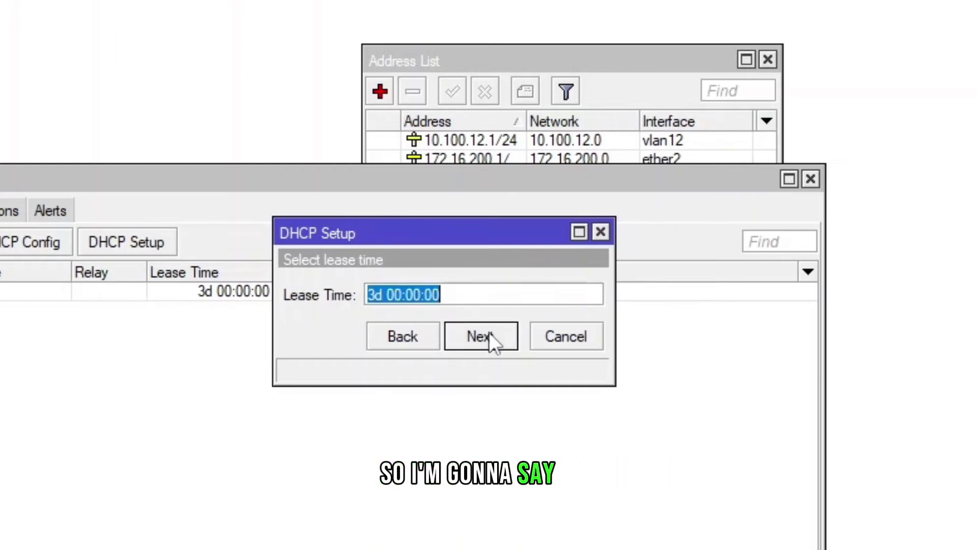
- Change the lease time from 3d 00:00:00 to 06:00:00 and finish the wizard
left_click(388, 294)
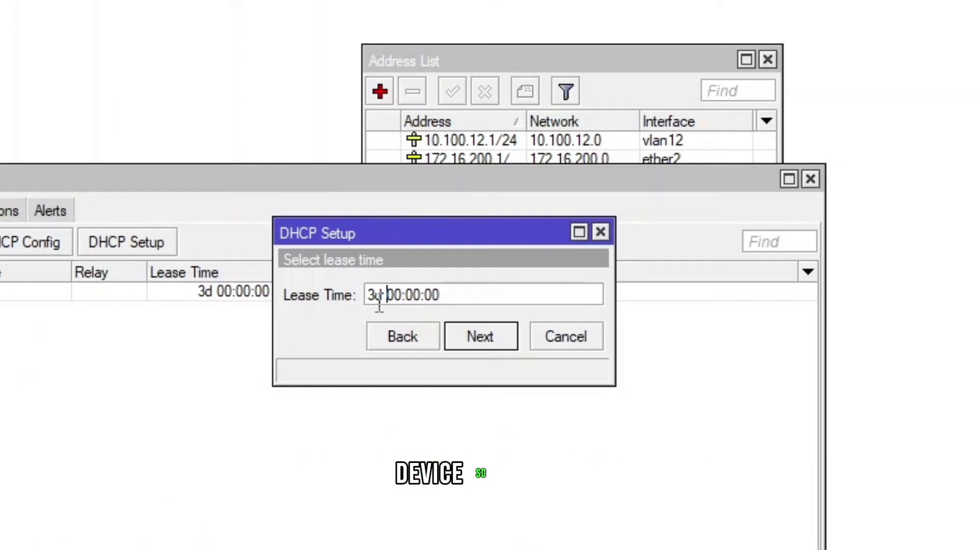
left_click_drag(384, 300, 364, 299)
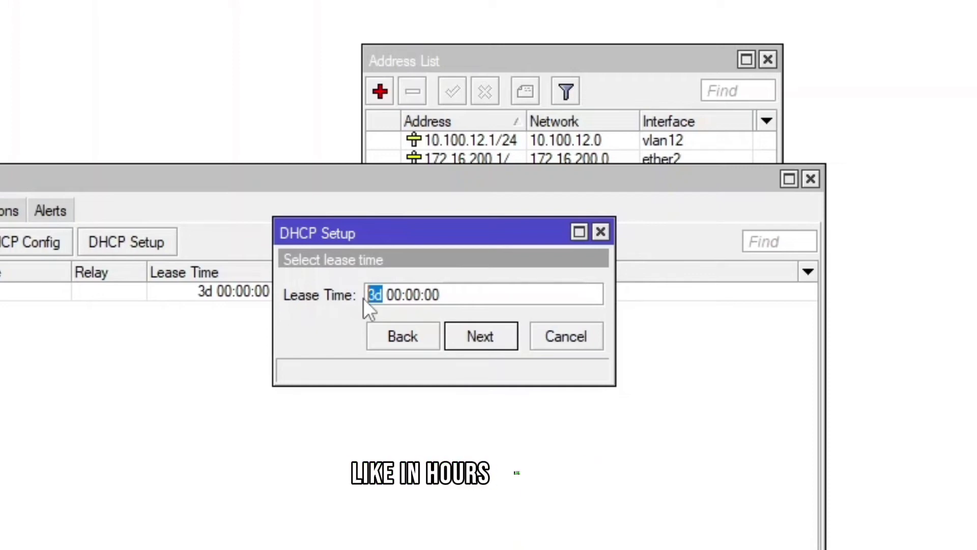
key("BackSpace")
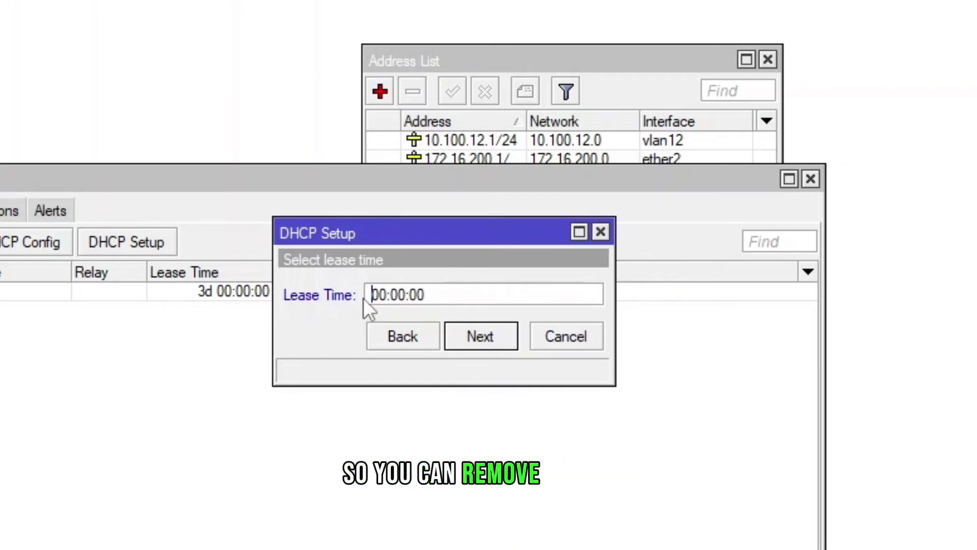
key("Delete")
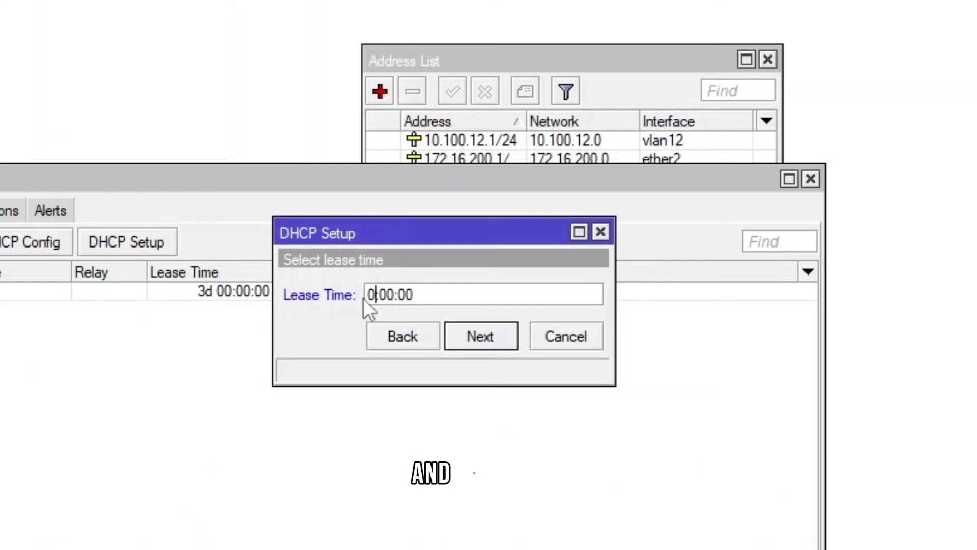
type("6")
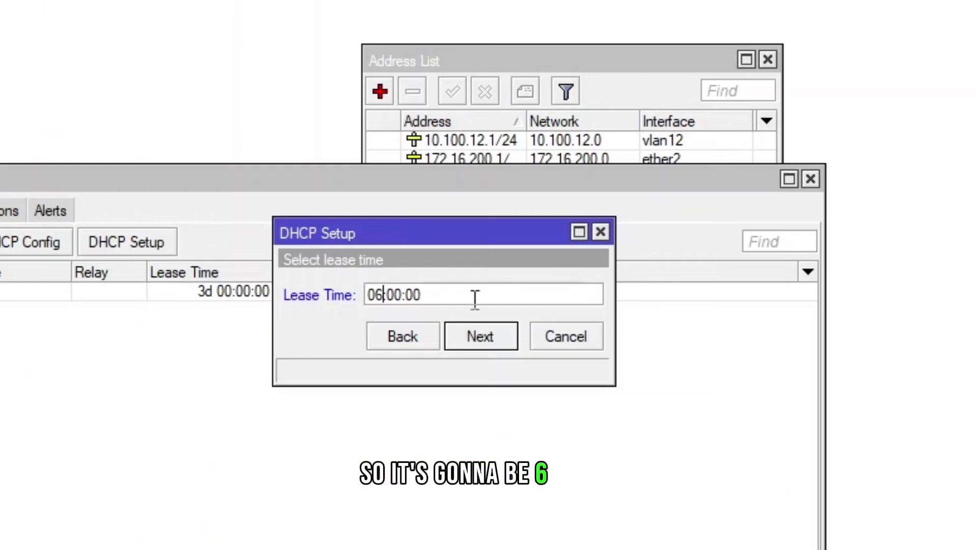
left_click(477, 333)
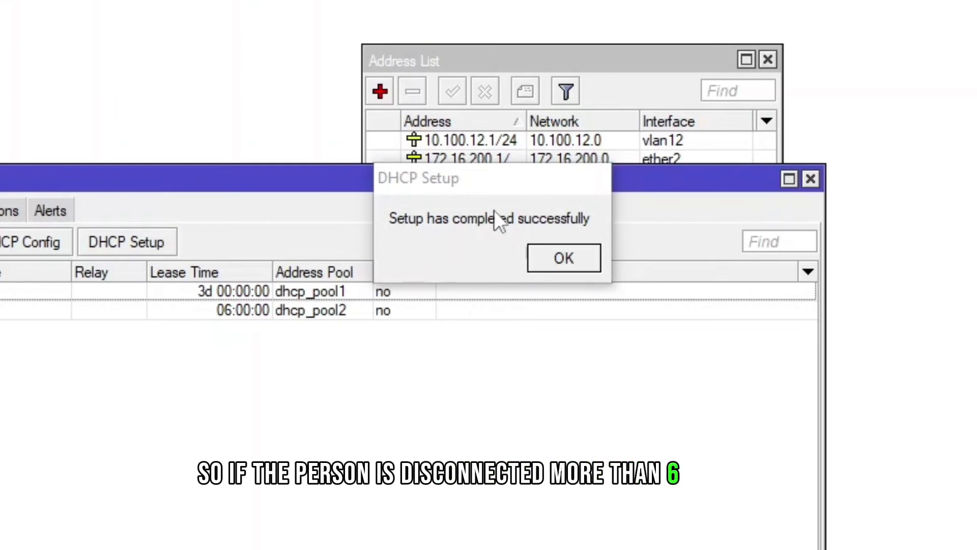
- Dismiss the setup success message and select the new dhcp2 server
left_click_drag(457, 187, 530, 338)
left_click(640, 408)
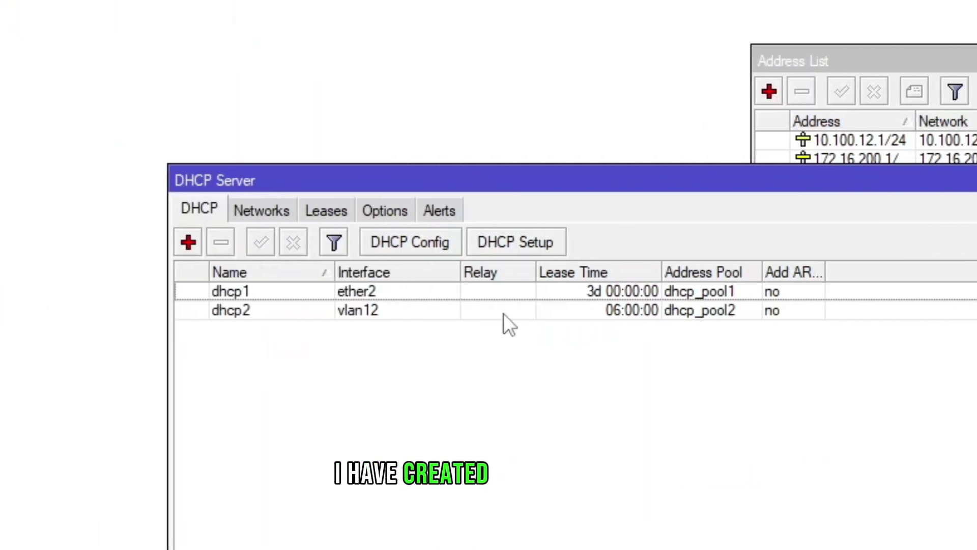
left_click(322, 312)
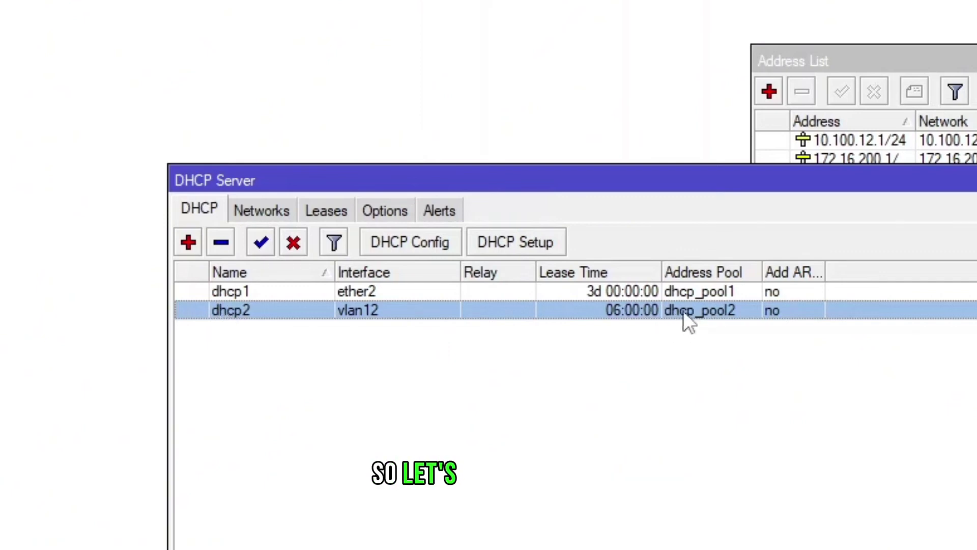
- Check dhcp_pool2 spans 10.100.12.2-10.100.12.254, then close the pool windows
left_click(0, 0)
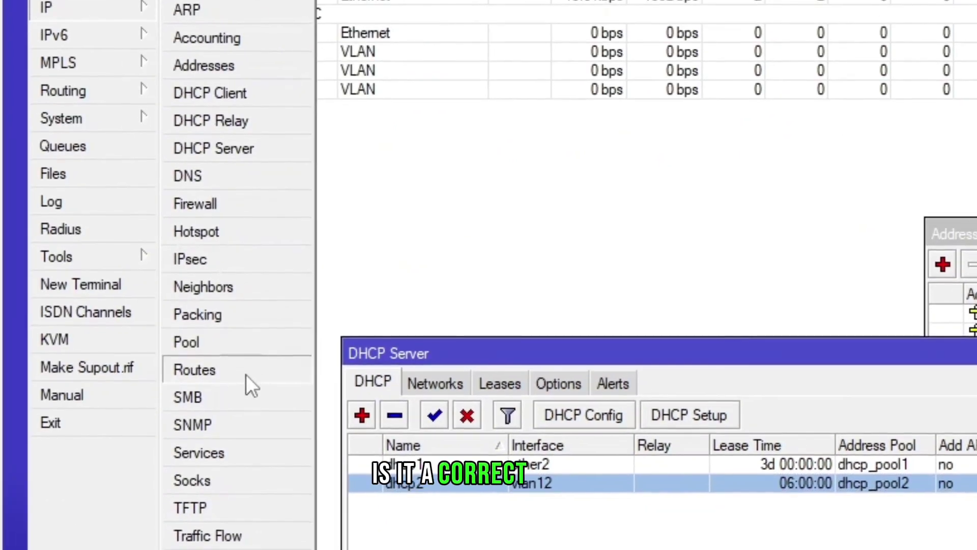
left_click(222, 343)
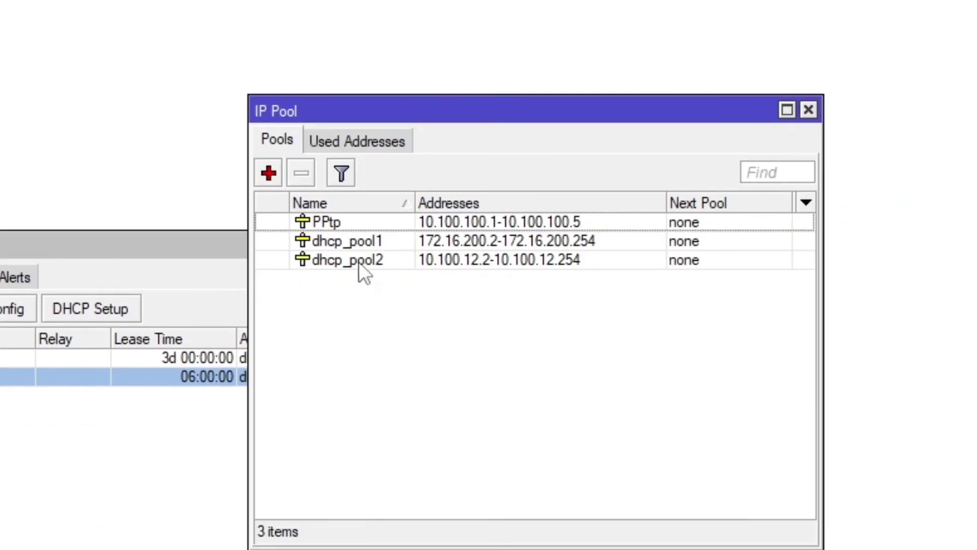
left_click(958, 368)
double_click(360, 262)
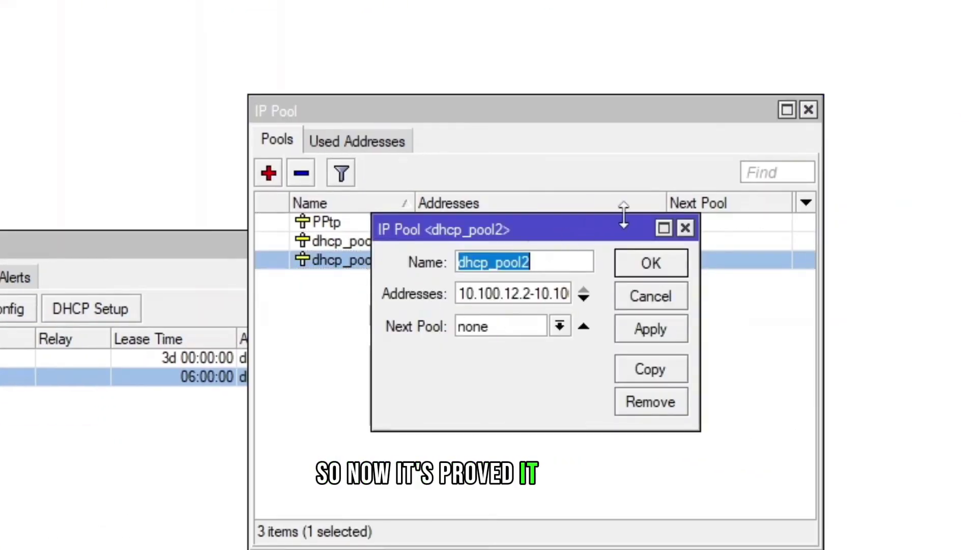
left_click(686, 228)
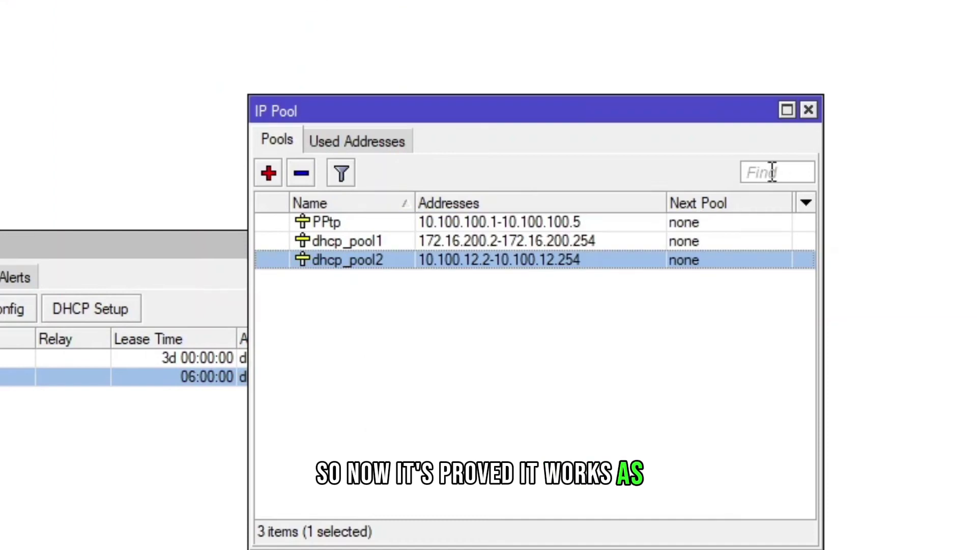
left_click(808, 110)
left_click_drag(91, 236, 80, 171)
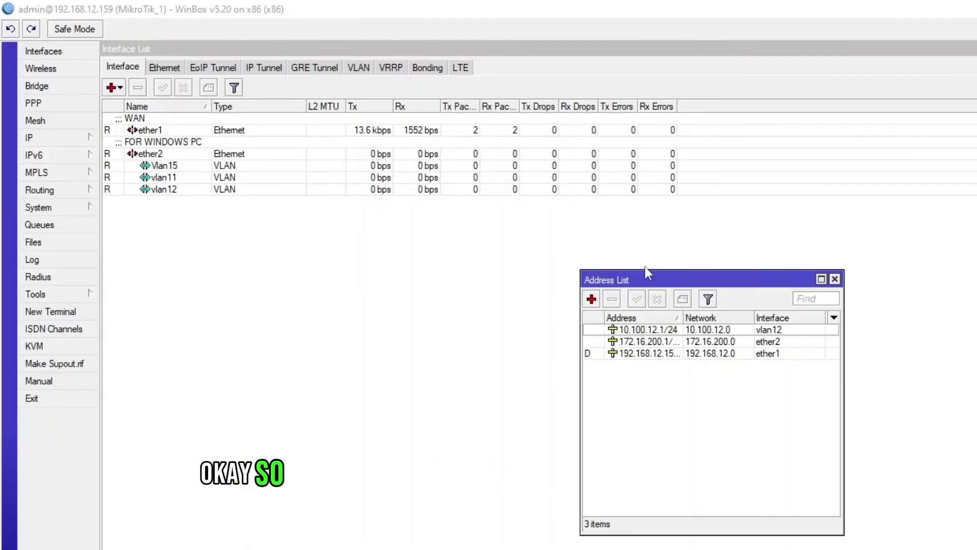
left_click_drag(645, 268, 339, 229)
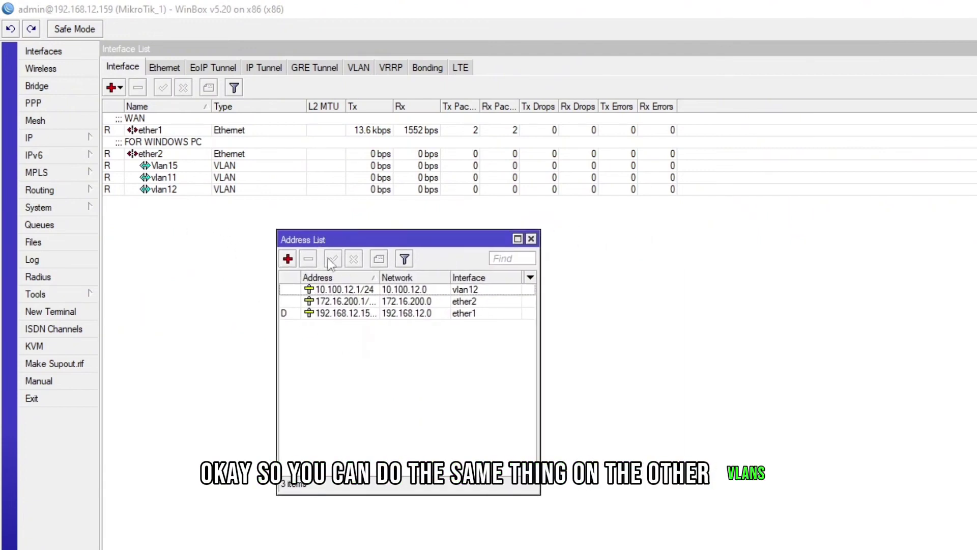
- Reopen the DHCP Server list and place it beside the Address List
left_click(31, 138)
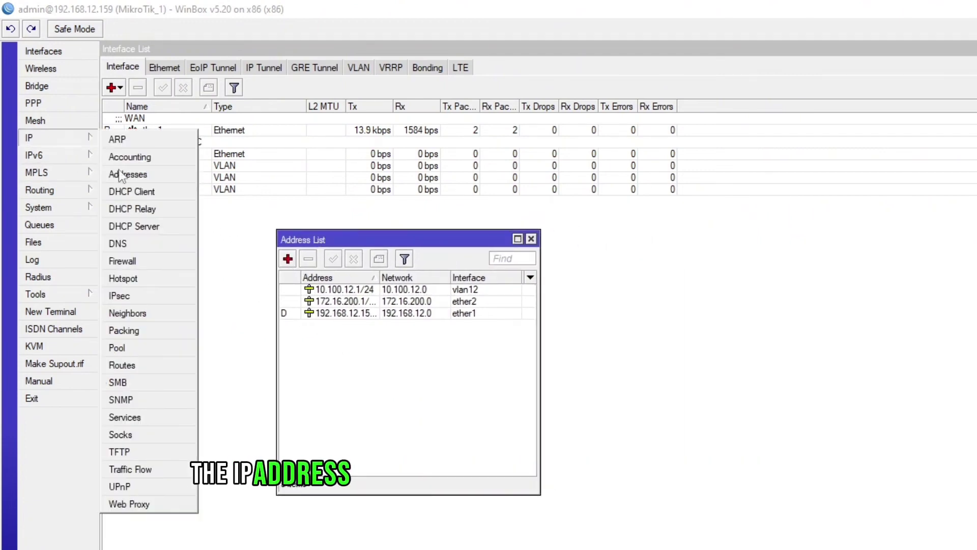
left_click(155, 226)
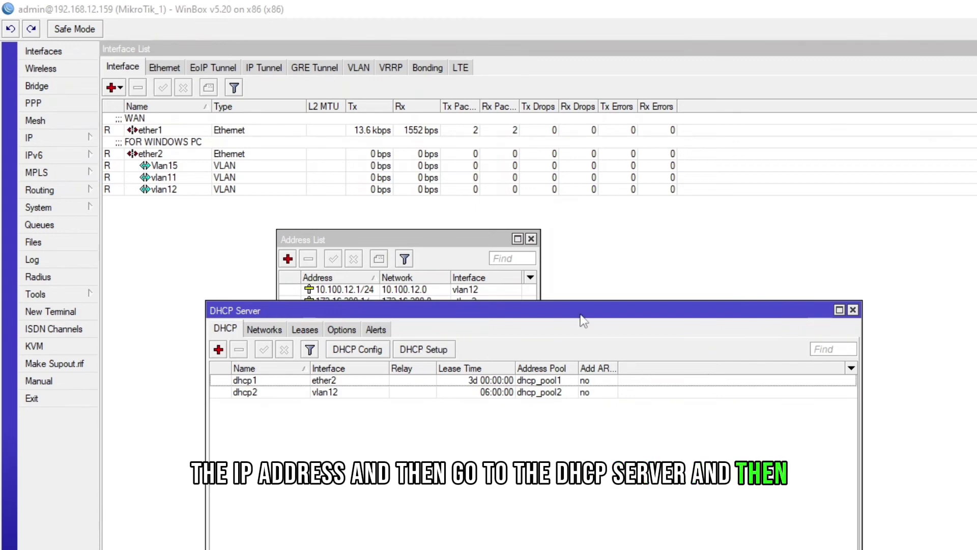
left_click_drag(547, 308, 734, 339)
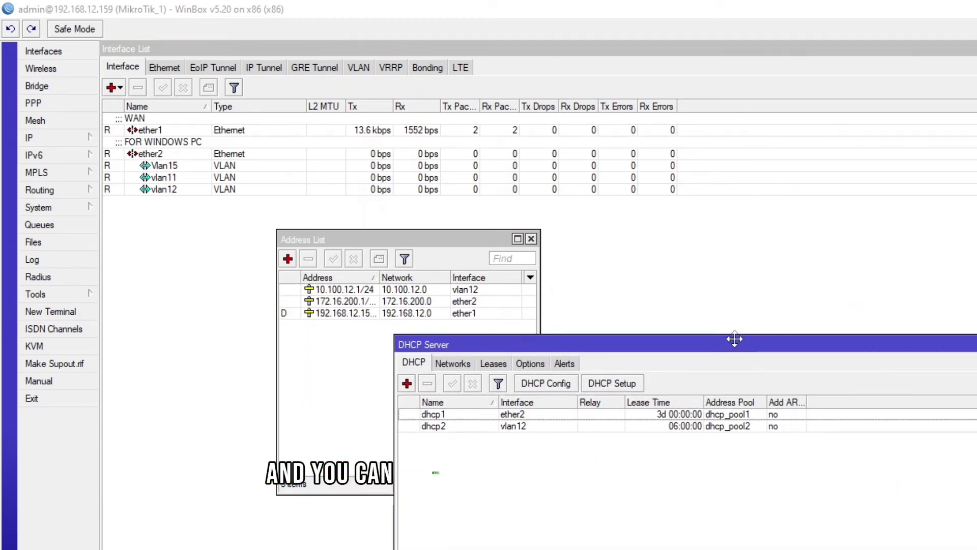